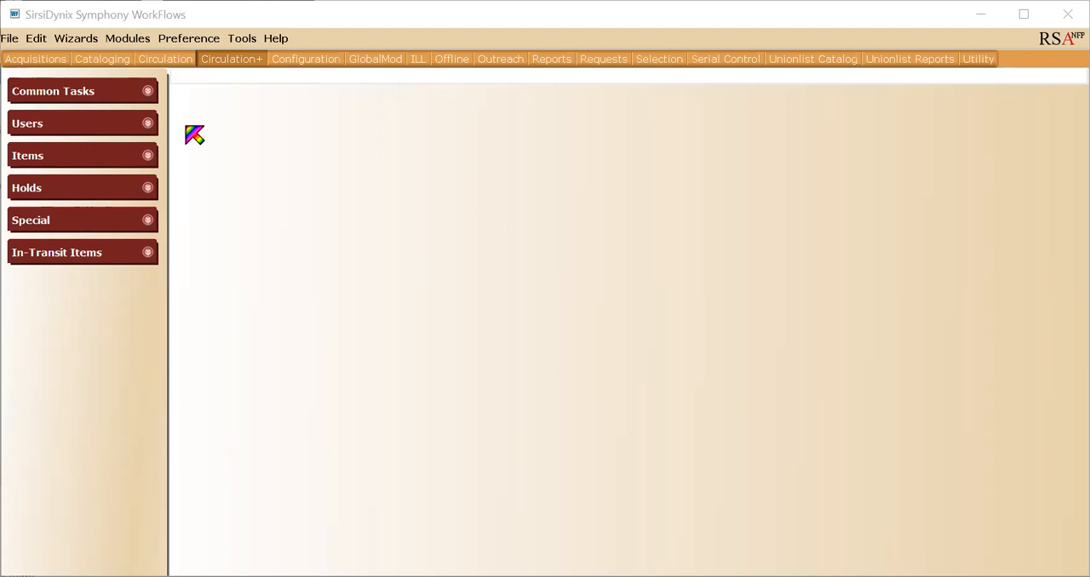
Open the Place Research Hold wizard, retrieve the patron by entering their user ID, and dismiss the user alert.
left_click(143, 191)
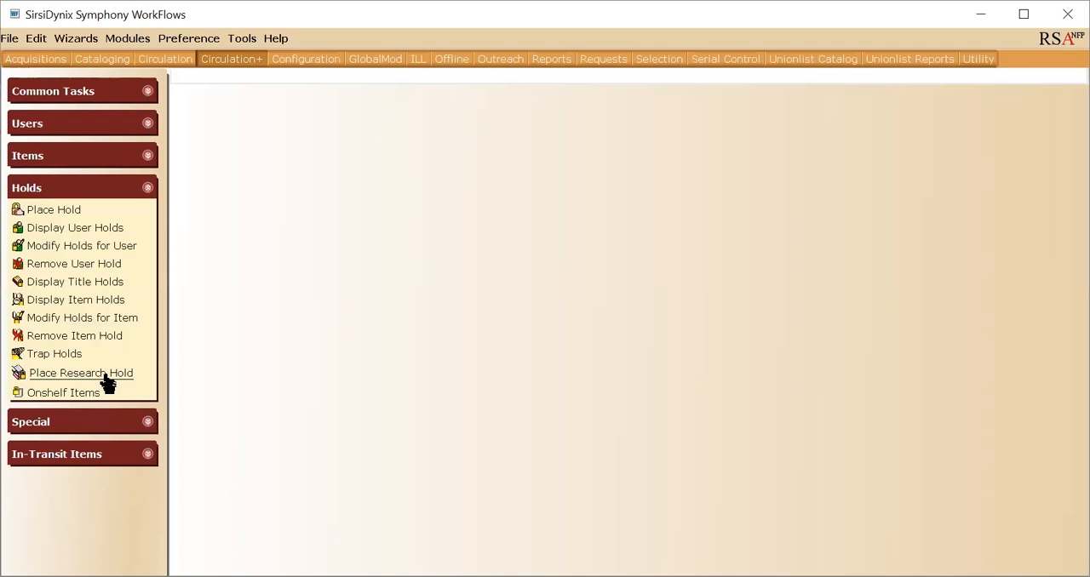
left_click(81, 373)
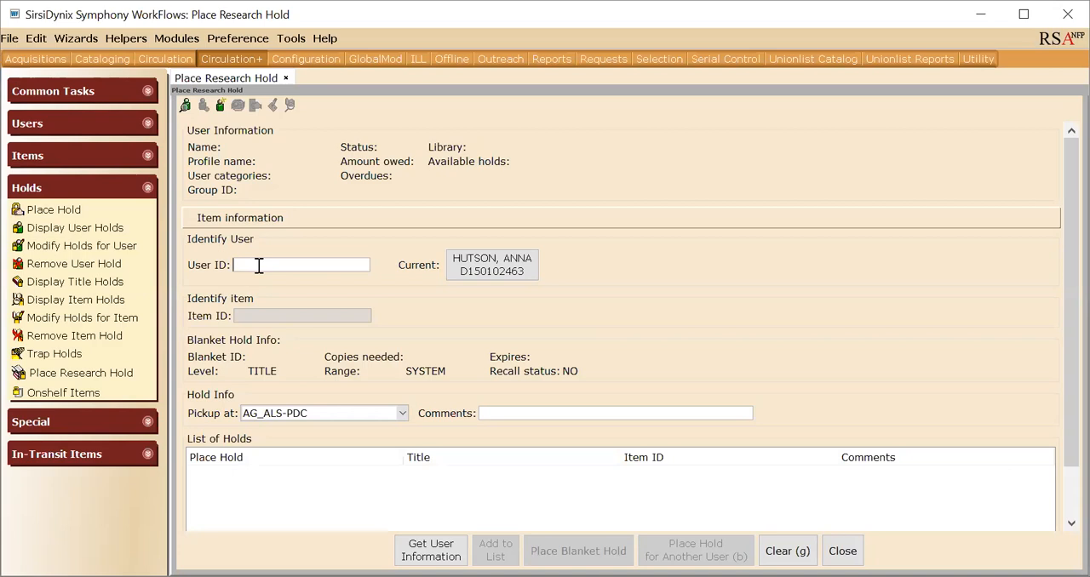
key("Return")
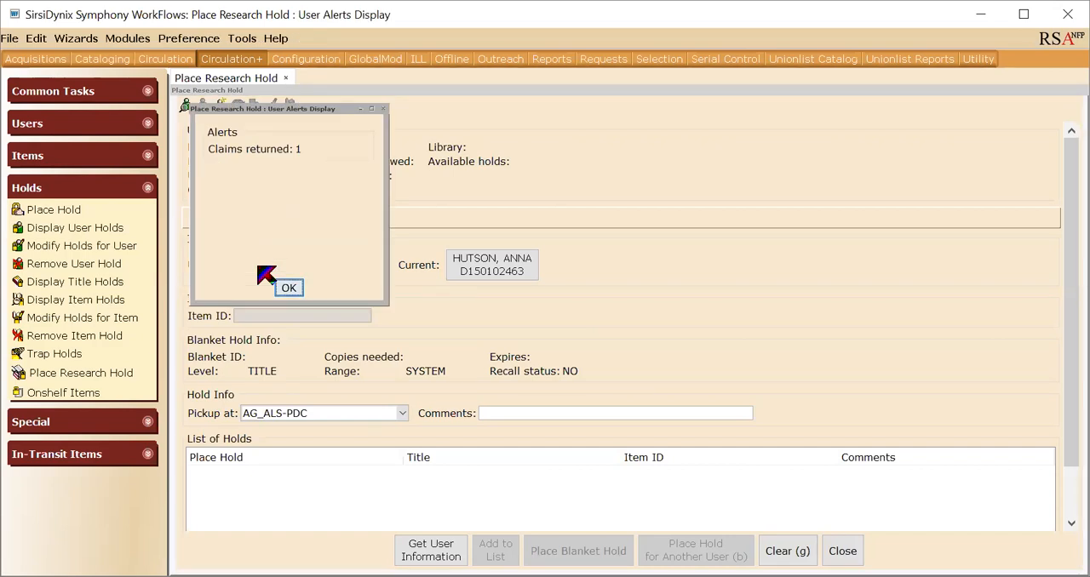
key("Return")
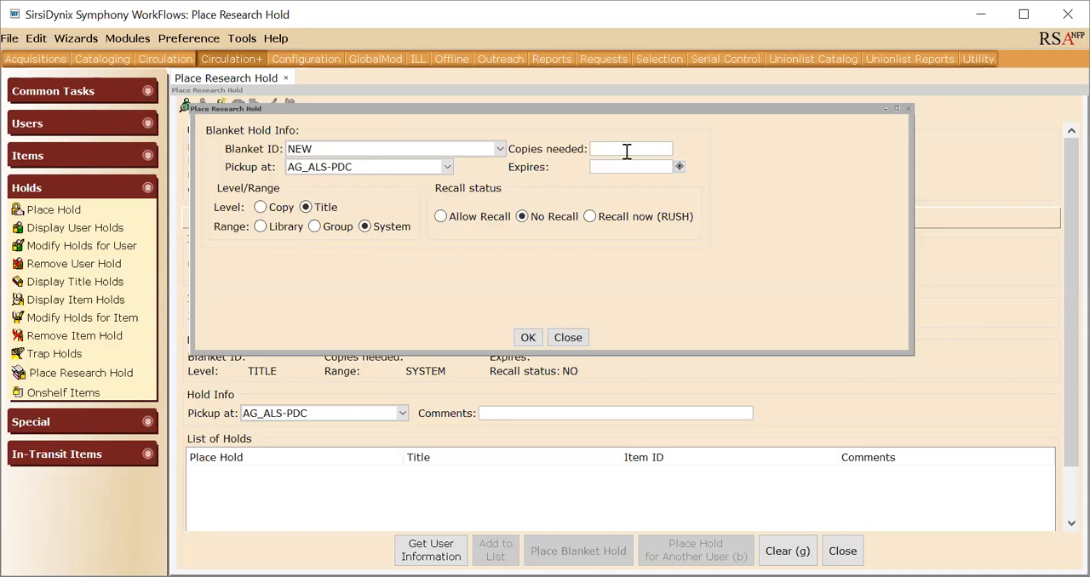
Set the new blanket hold to 5 copies needed with pickup at P2_LINCOLN.
type("5")
left_click(446, 168)
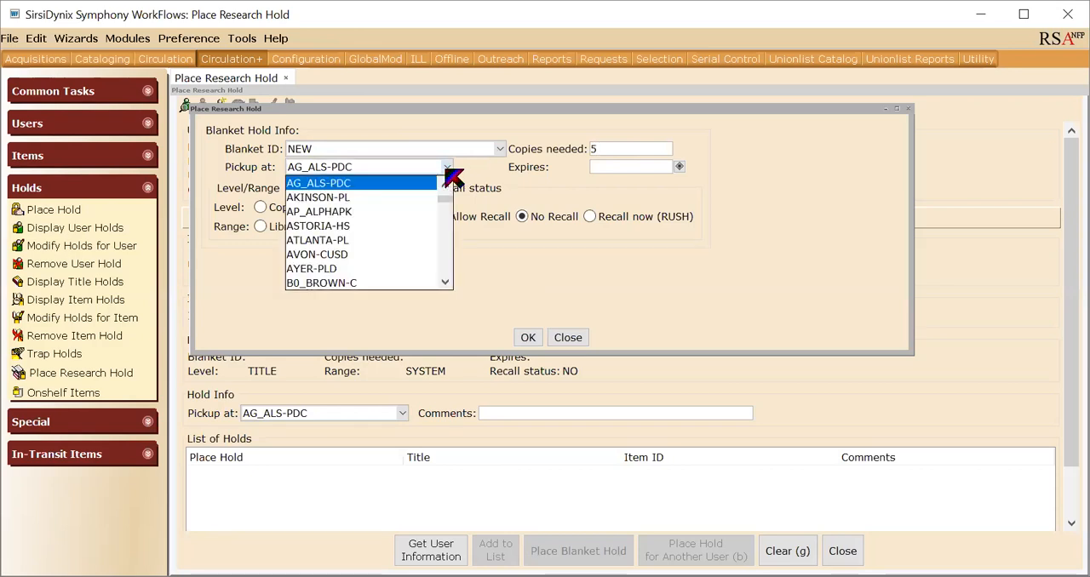
type("p2")
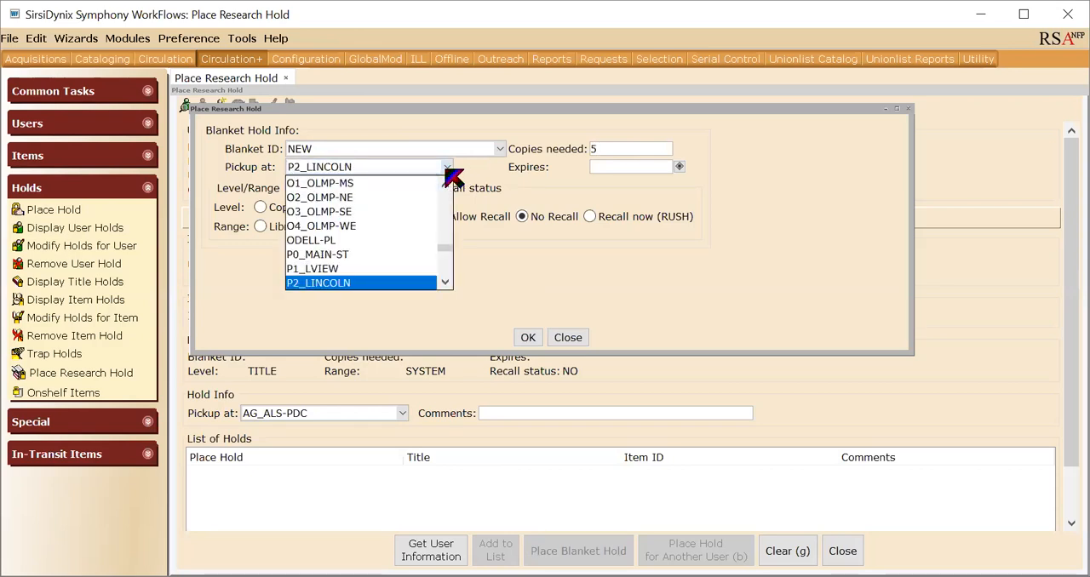
key("Tab")
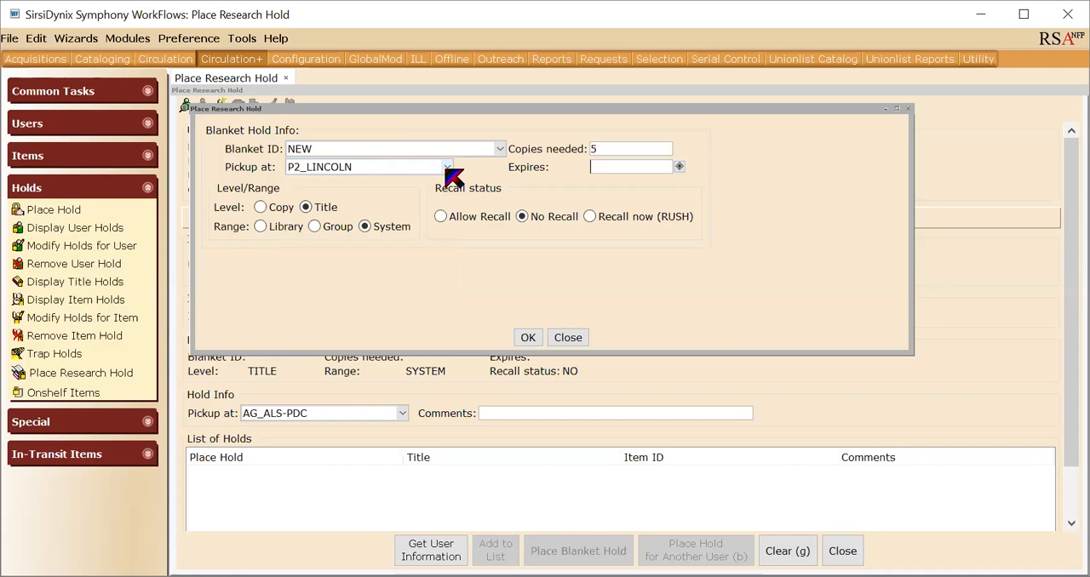
Set the blanket hold to expire on 10/31/2019 at Copy level and accept the blanket hold settings.
left_click(679, 167)
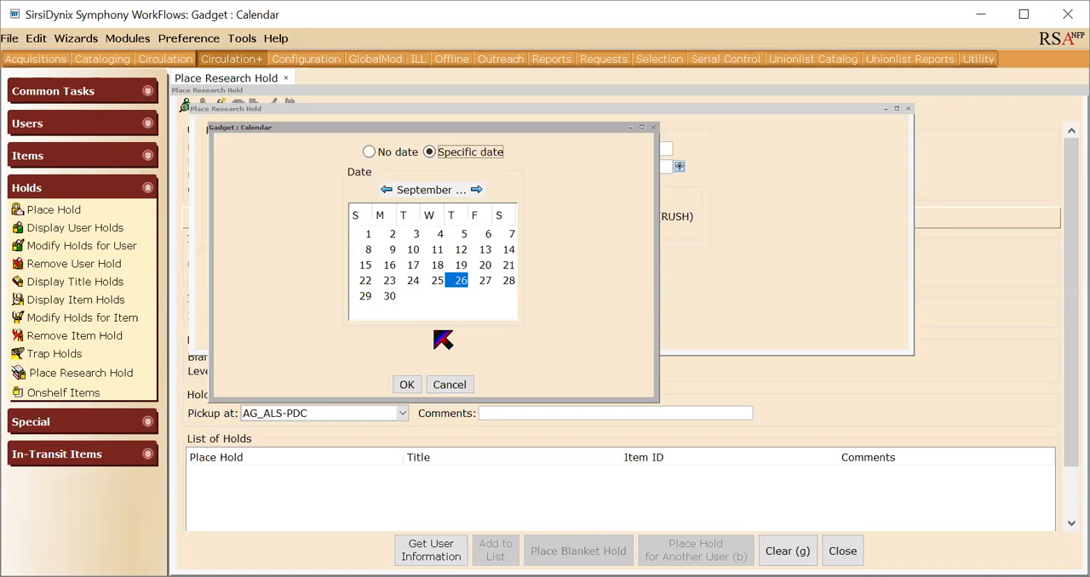
left_click(477, 191)
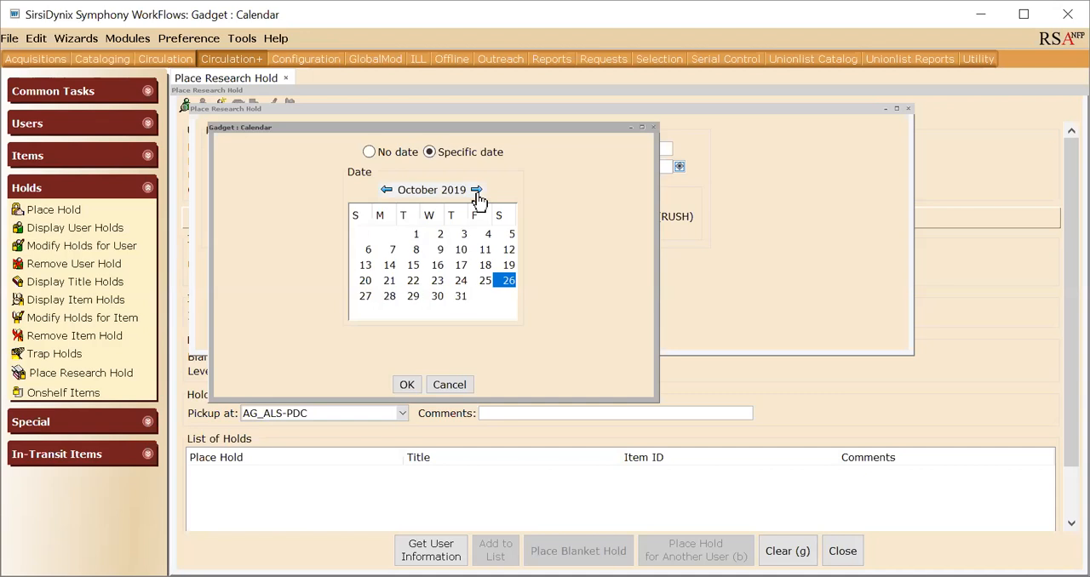
left_click(460, 297)
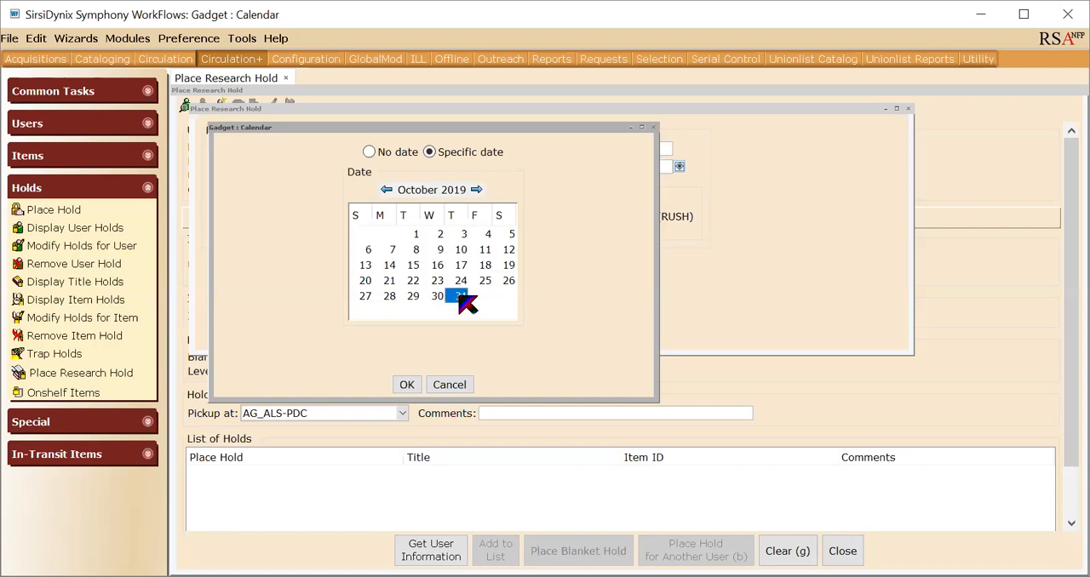
left_click(407, 385)
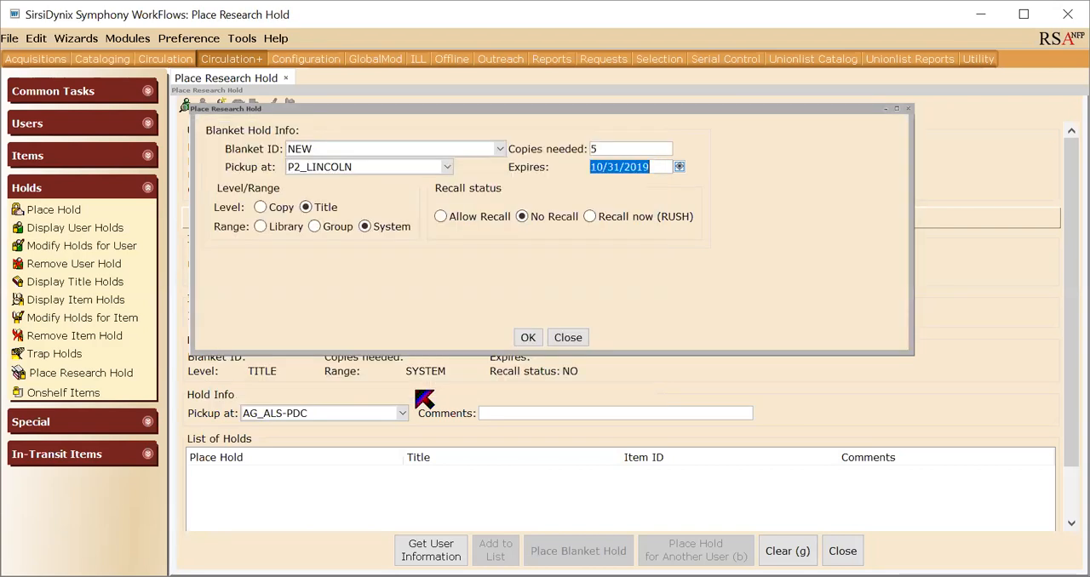
left_click(265, 210)
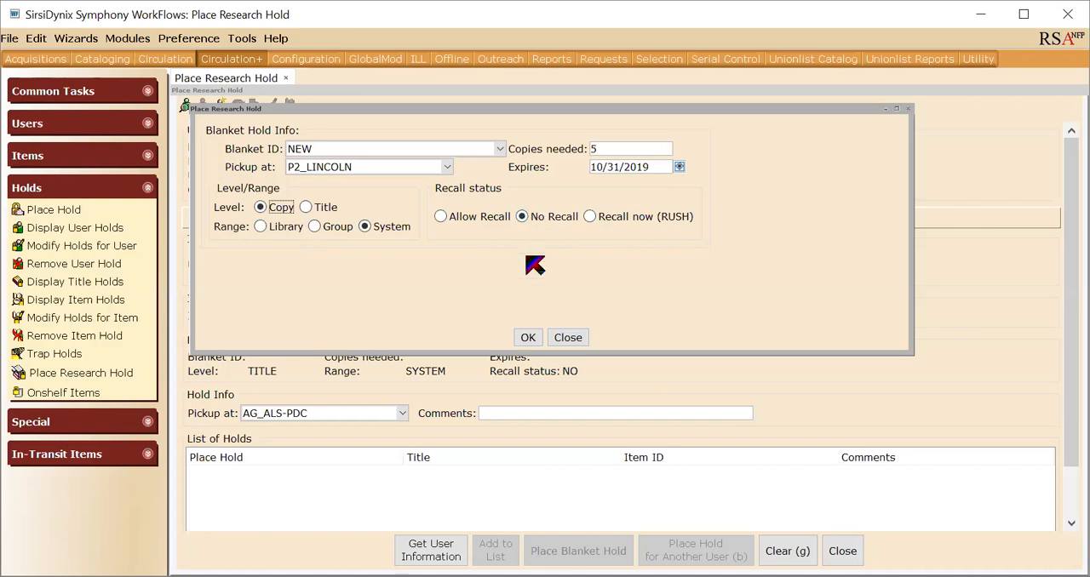
left_click(528, 338)
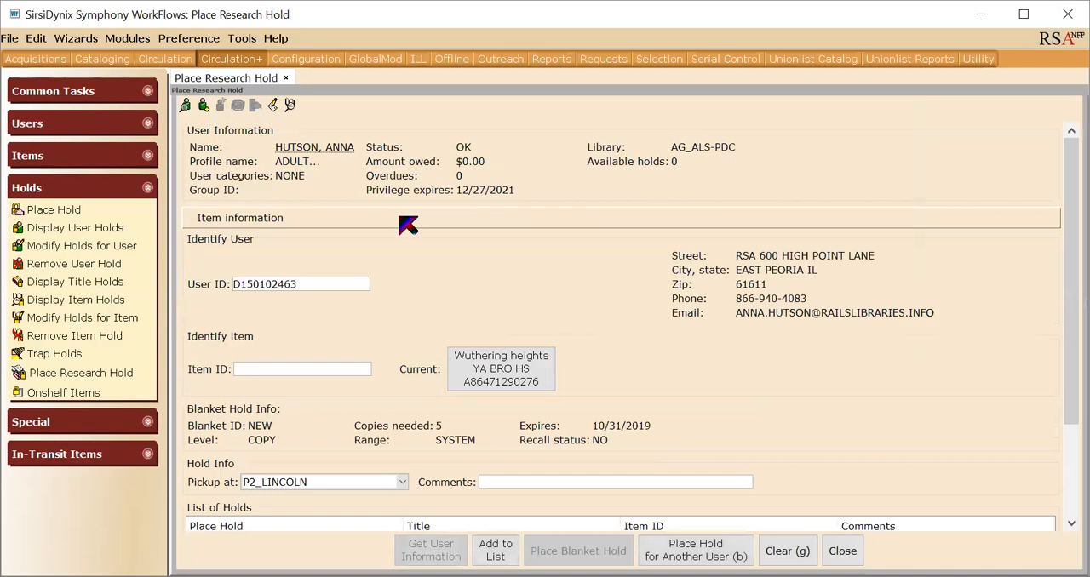
Run a Browse-type title search for "Wuthering Heights" across all libraries in the item search.
left_click(289, 105)
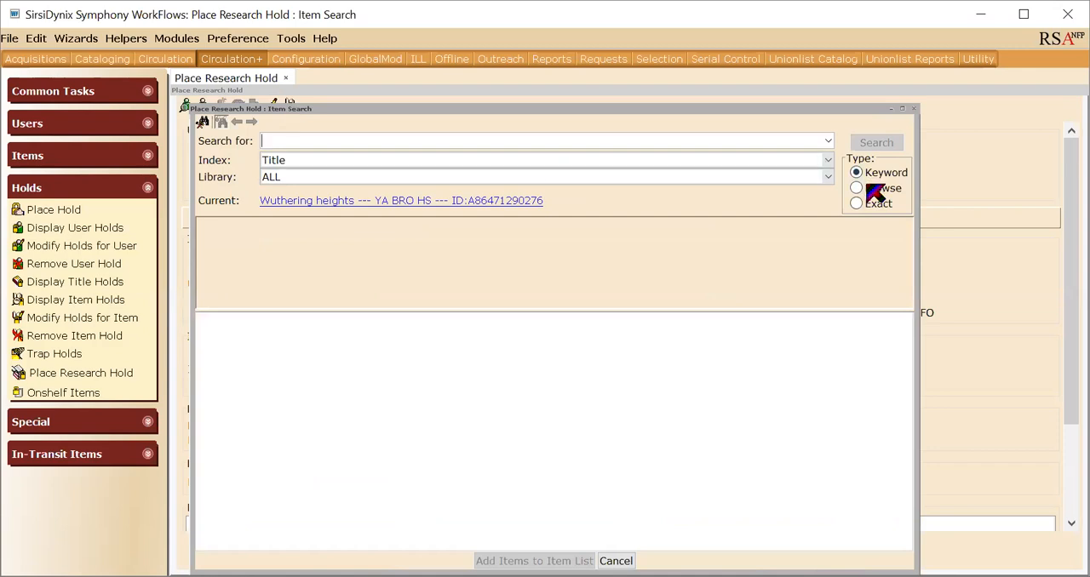
left_click(868, 188)
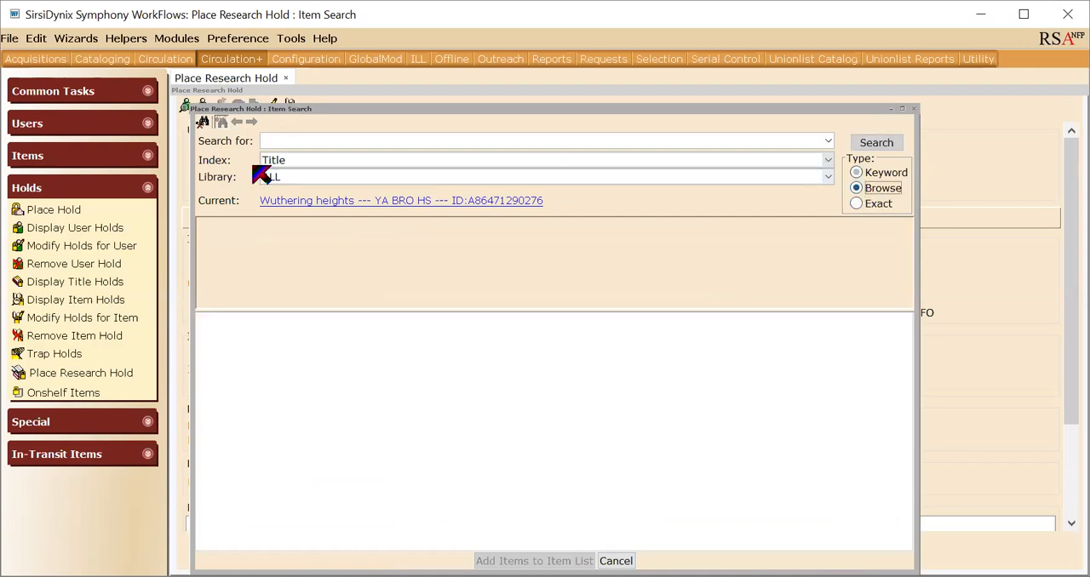
left_click(387, 141)
type("Wuthering ")
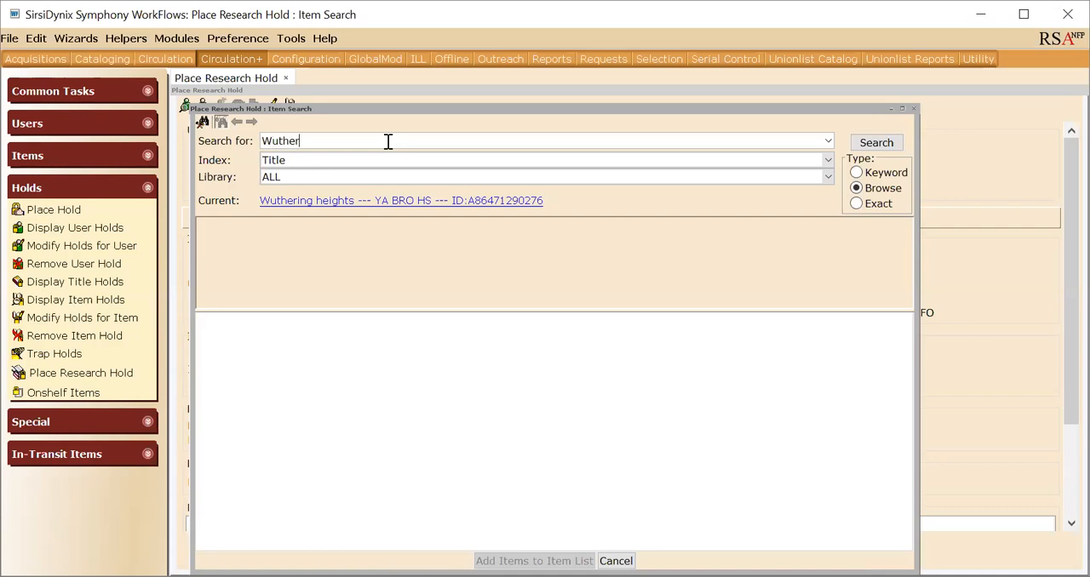
type("Heights")
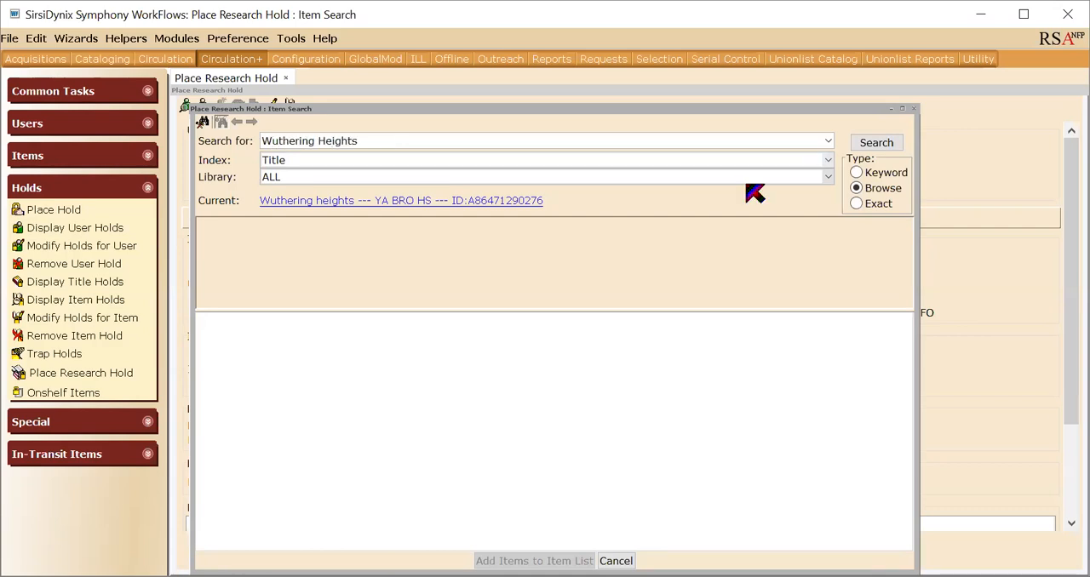
left_click(862, 143)
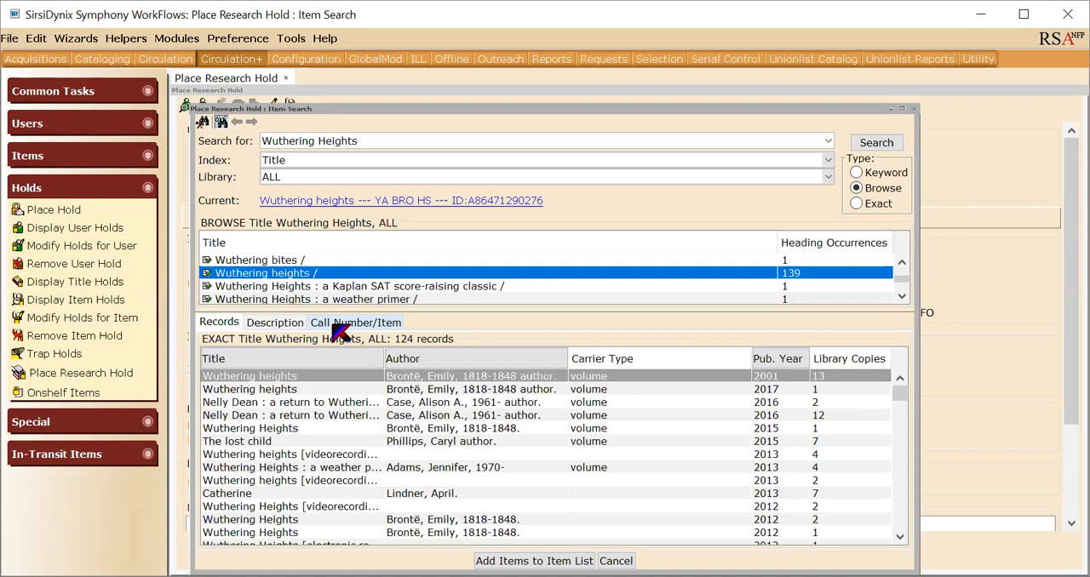
Choose the 2001 Wuthering heights record and add its CLCHESTER fiction copy to the list of holds.
left_click(266, 378)
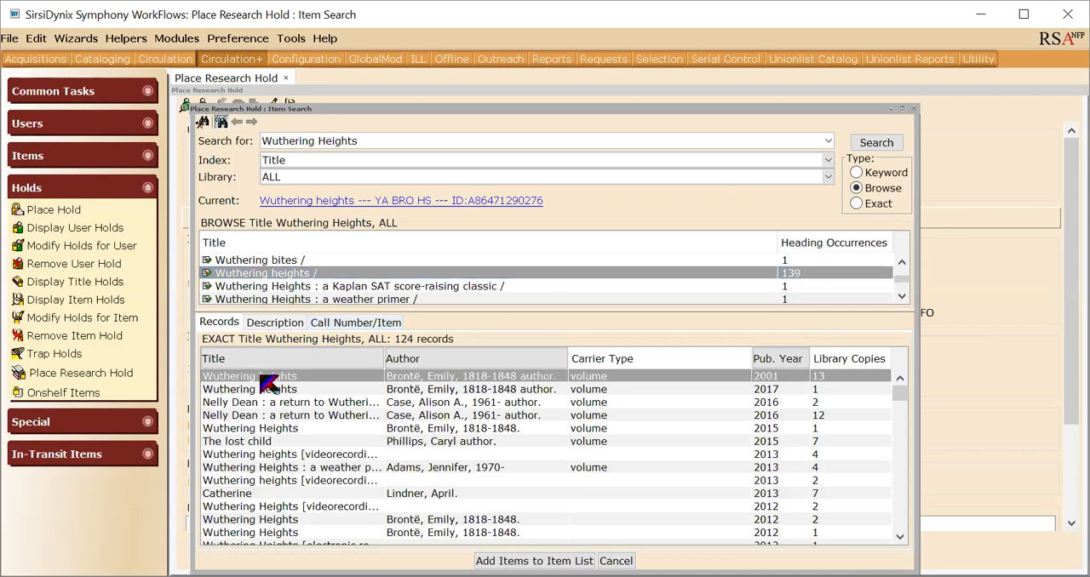
left_click(356, 329)
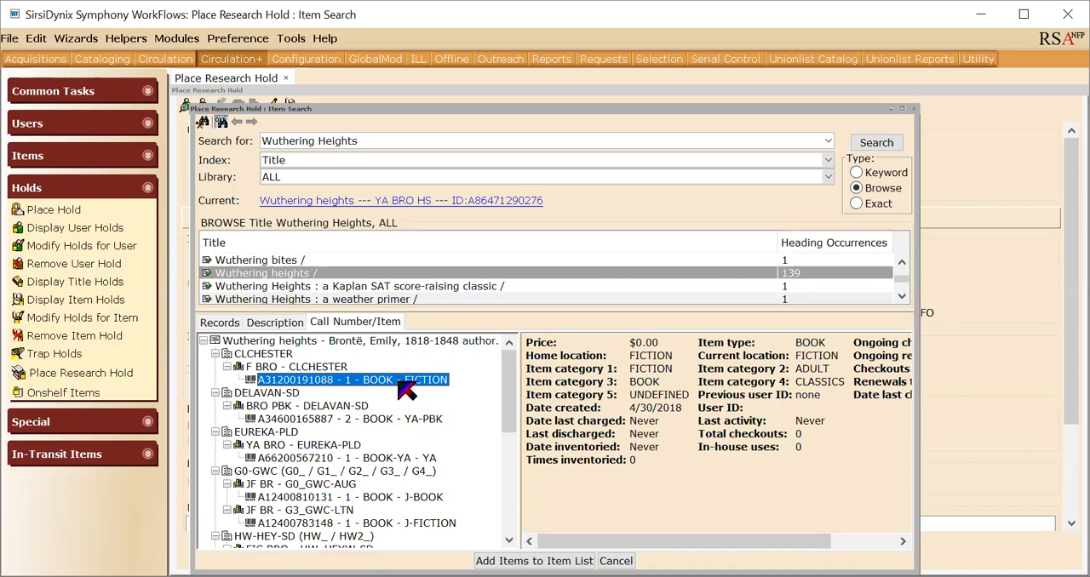
left_click(534, 560)
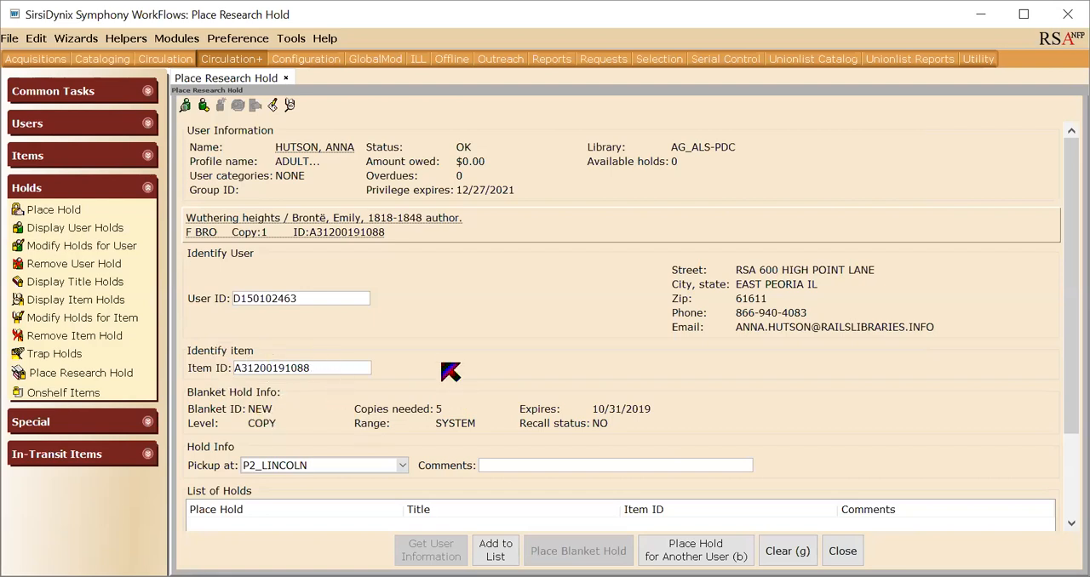
left_click(504, 558)
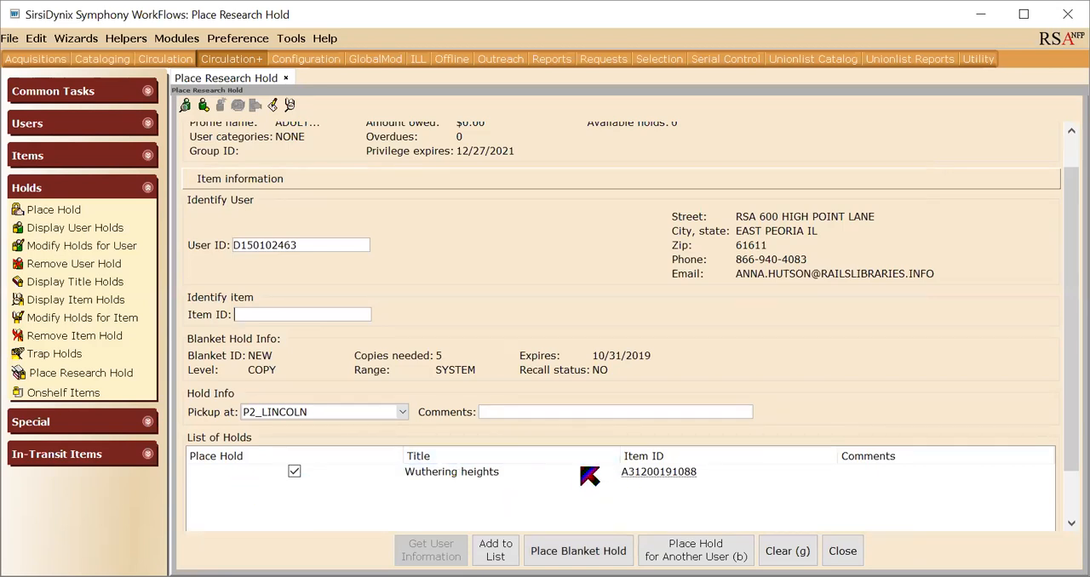
Add the EUREKA-PLD young adult copy of Wuthering heights to the list of holds.
left_click(290, 105)
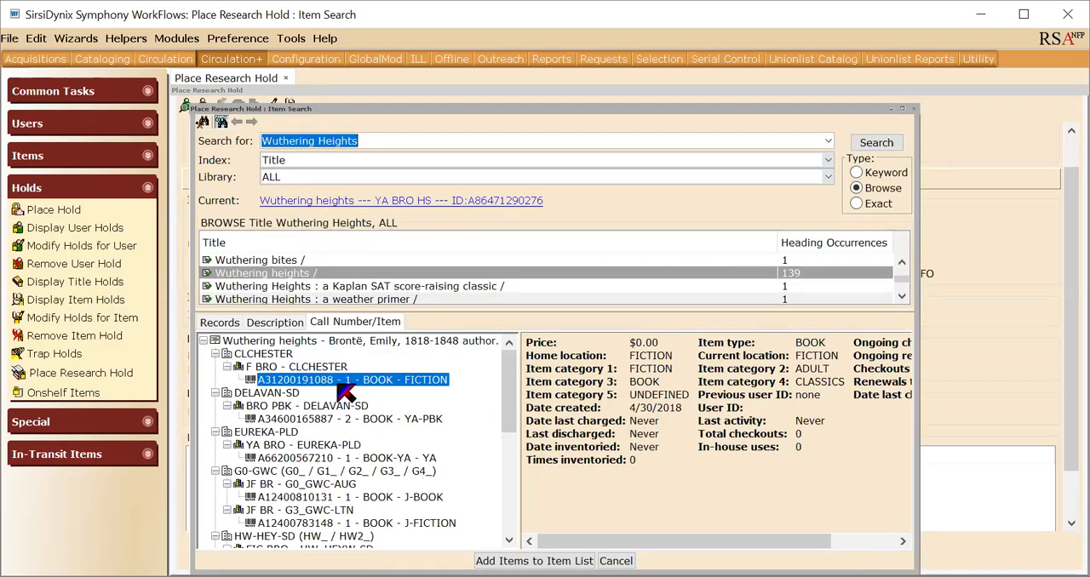
left_click(319, 459)
left_click(534, 561)
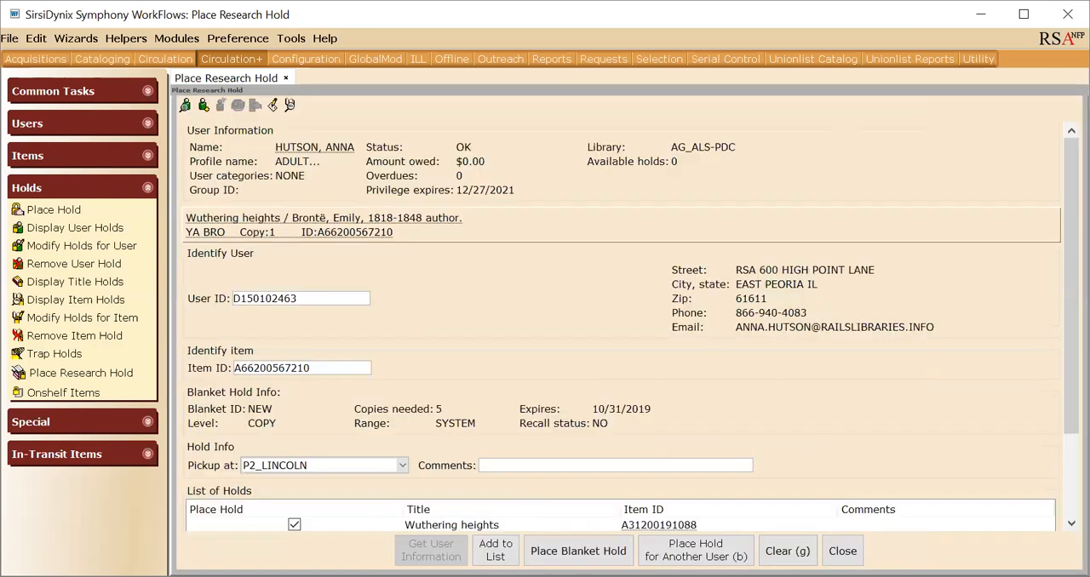
left_click(502, 557)
scroll(463, 383, "down", 1)
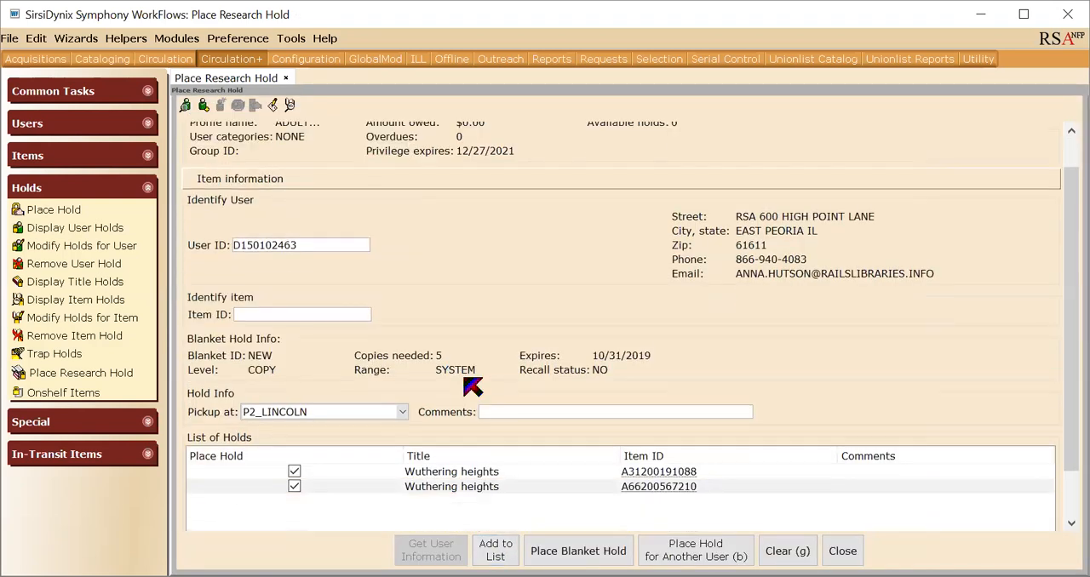
Add the DELAVAN-SD paperback copy of Wuthering heights to the list of holds.
left_click(283, 104)
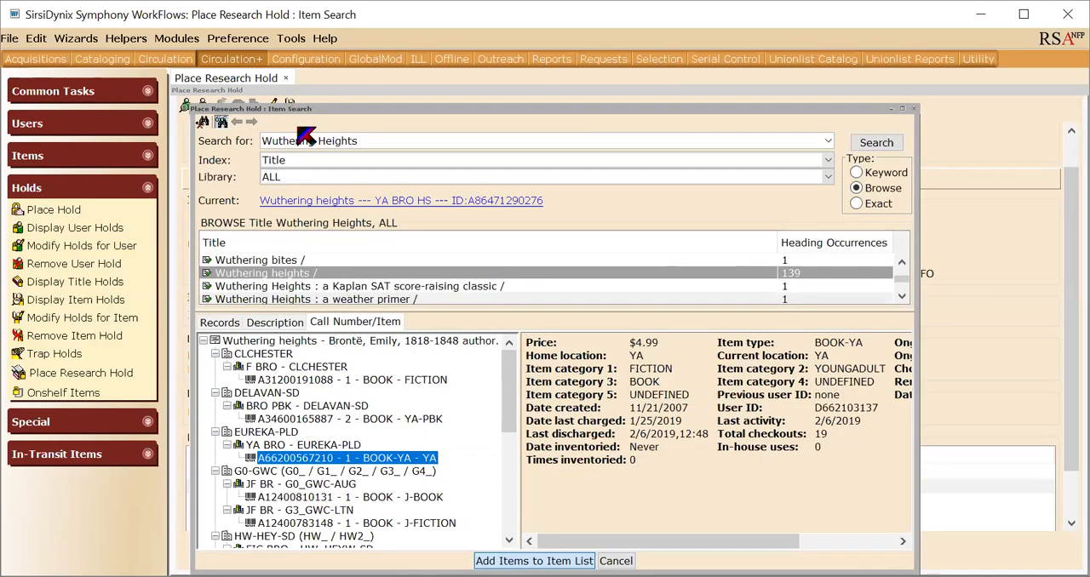
left_click(324, 419)
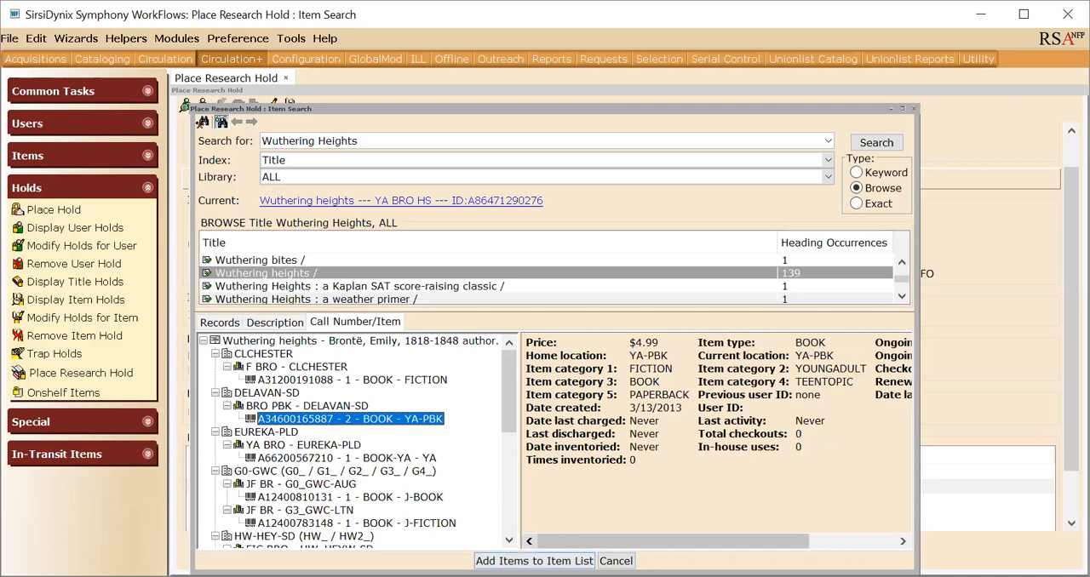
left_click(534, 557)
left_click(497, 550)
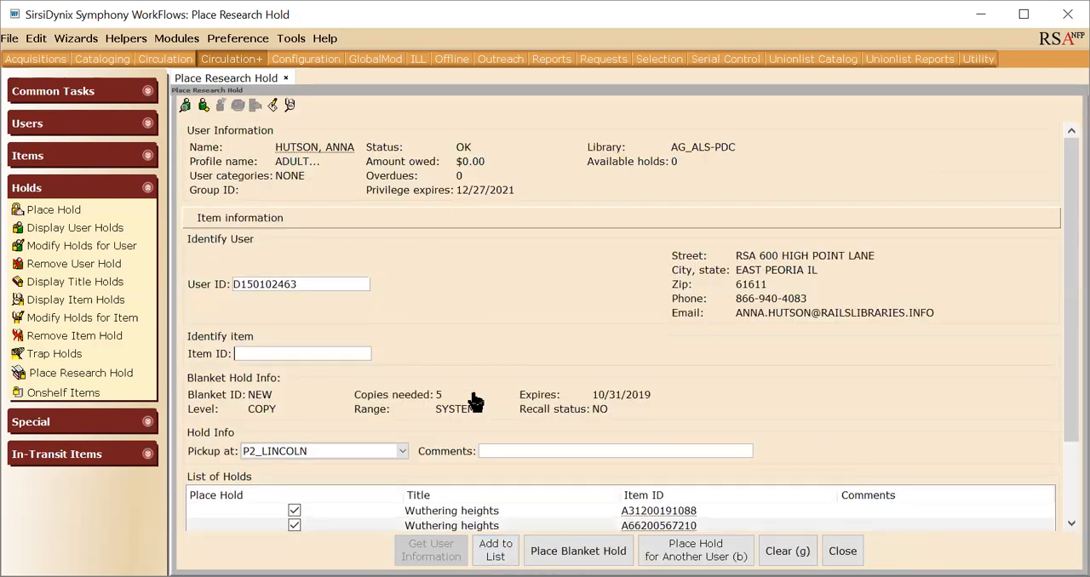
scroll(474, 401, "down", 3)
Add the G3_GWC-LTN juvenile fiction copy of Wuthering heights to the list of holds.
left_click(292, 102)
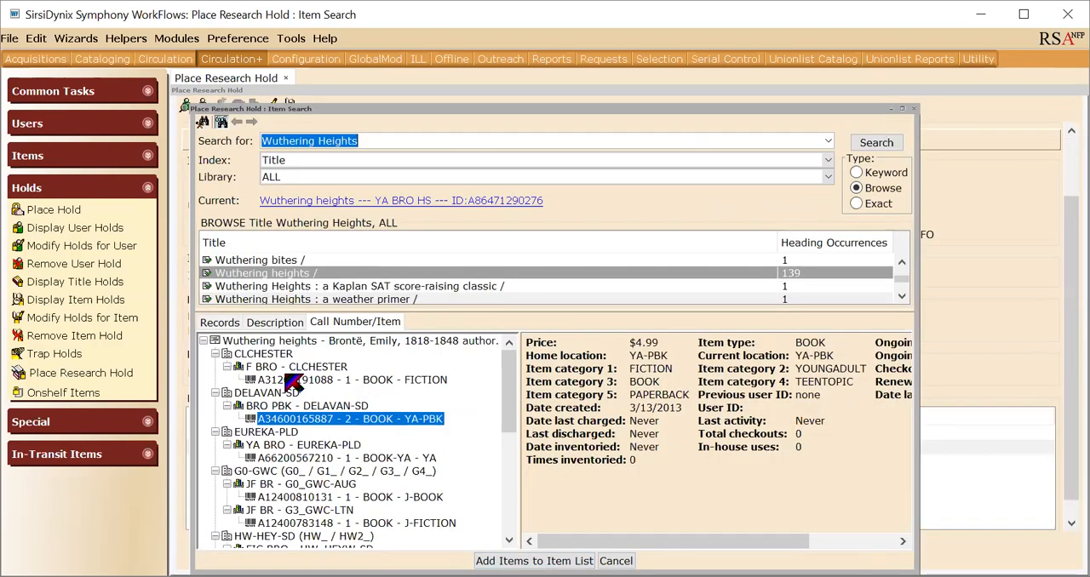
scroll(292, 379, "down", 2)
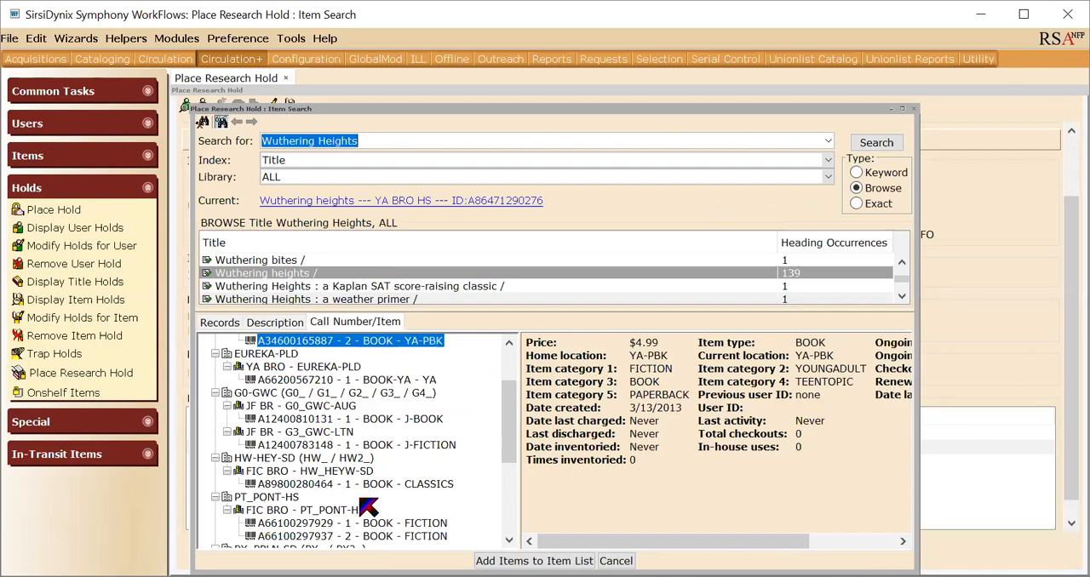
left_click(357, 444)
left_click(489, 560)
left_click(497, 552)
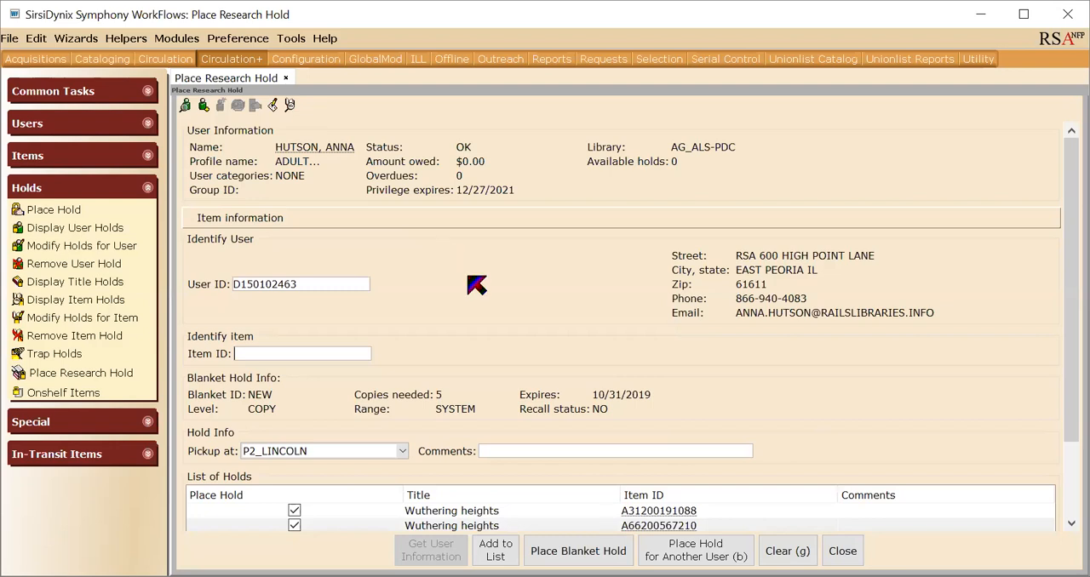
scroll(477, 286, "down", 3)
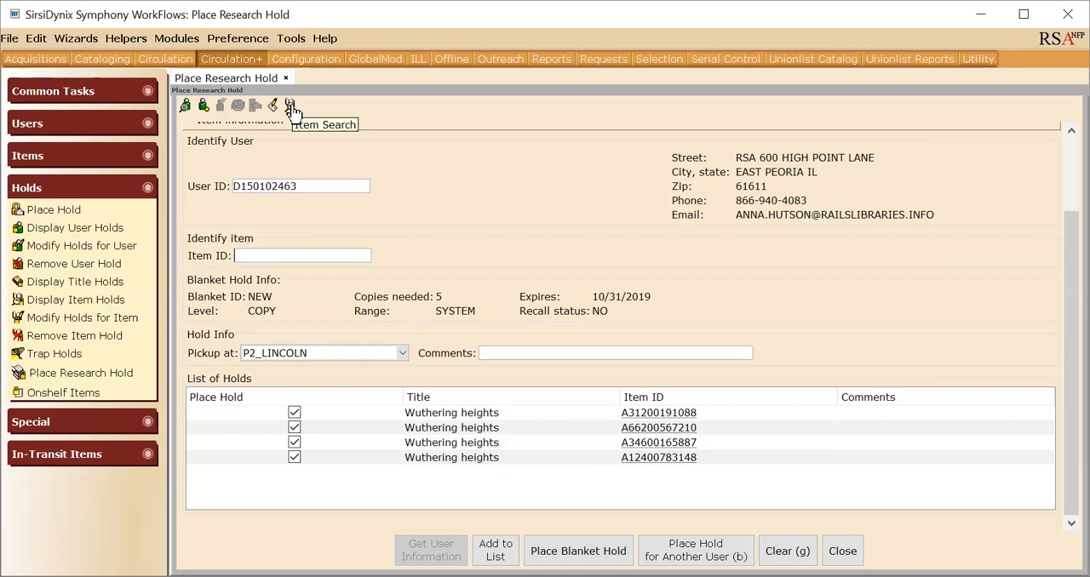
Add the SPOON-RIVR fiction copy of Wuthering heights to the list of holds.
left_click(289, 109)
scroll(383, 502, "down", 5)
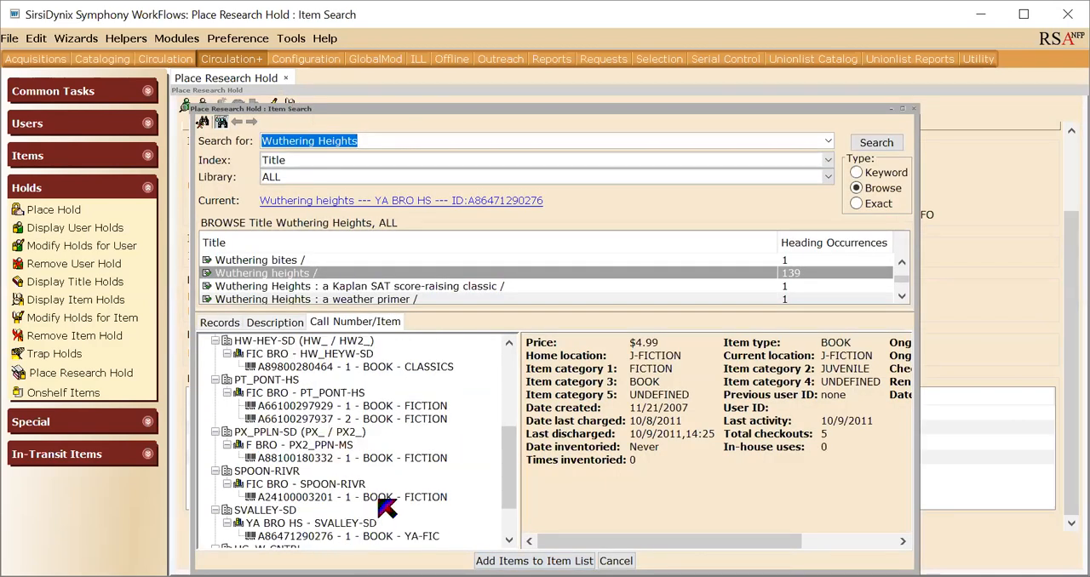
left_click(383, 497)
left_click(533, 561)
left_click(498, 549)
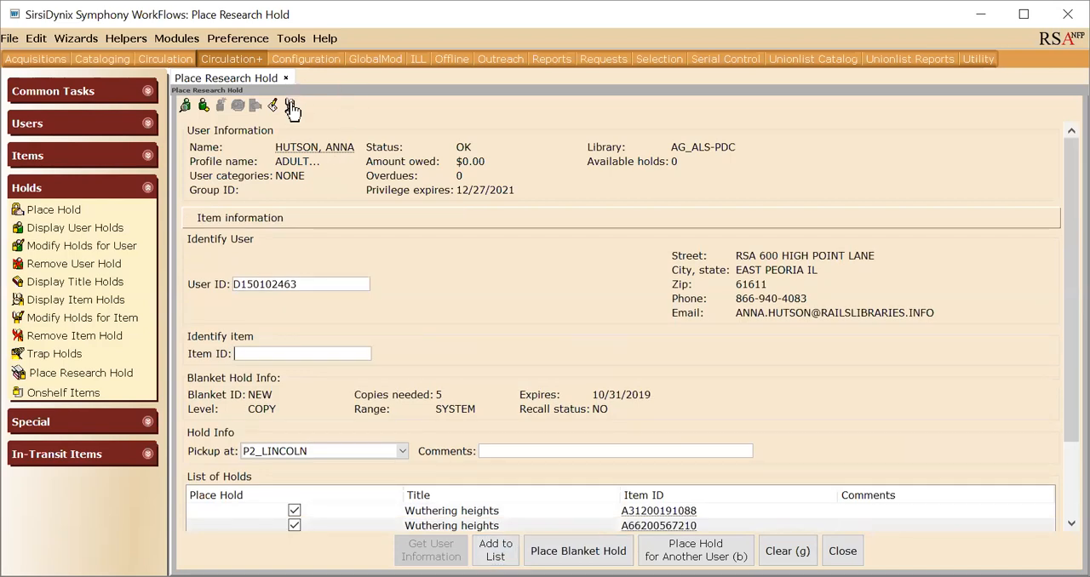
Add the SVALLEY-SD YA-FIC copy of Wuthering heights to the list of holds.
left_click(289, 108)
scroll(362, 460, "down", 3)
left_click(363, 478)
left_click(523, 561)
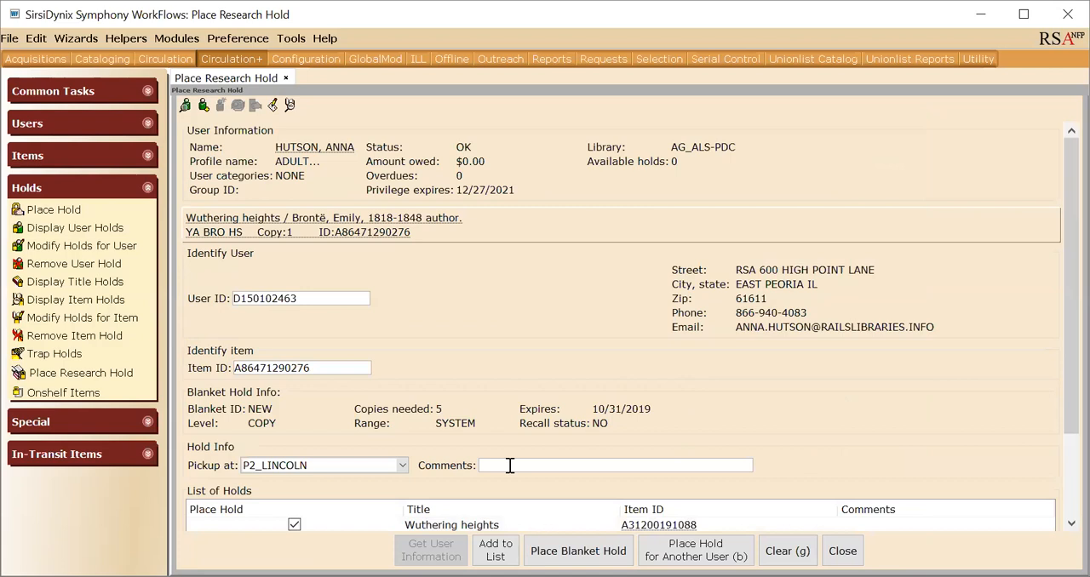
left_click(495, 550)
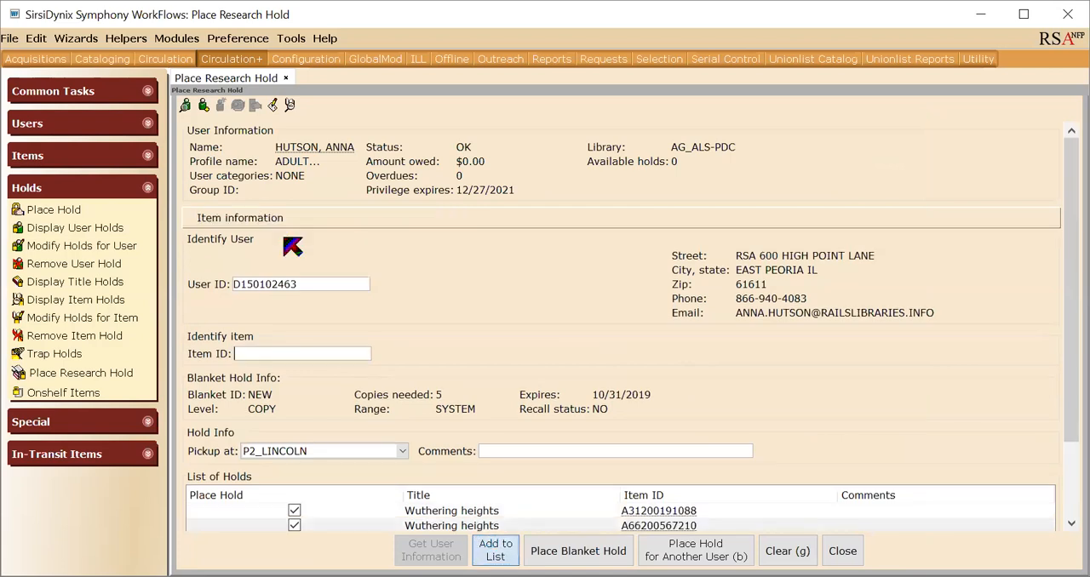
Find the 2012 Brontë edition of Wuthering Heights with two copies and add its GU_GBURGPL BOOK-YA copy to the list of holds.
left_click(289, 109)
left_click(223, 322)
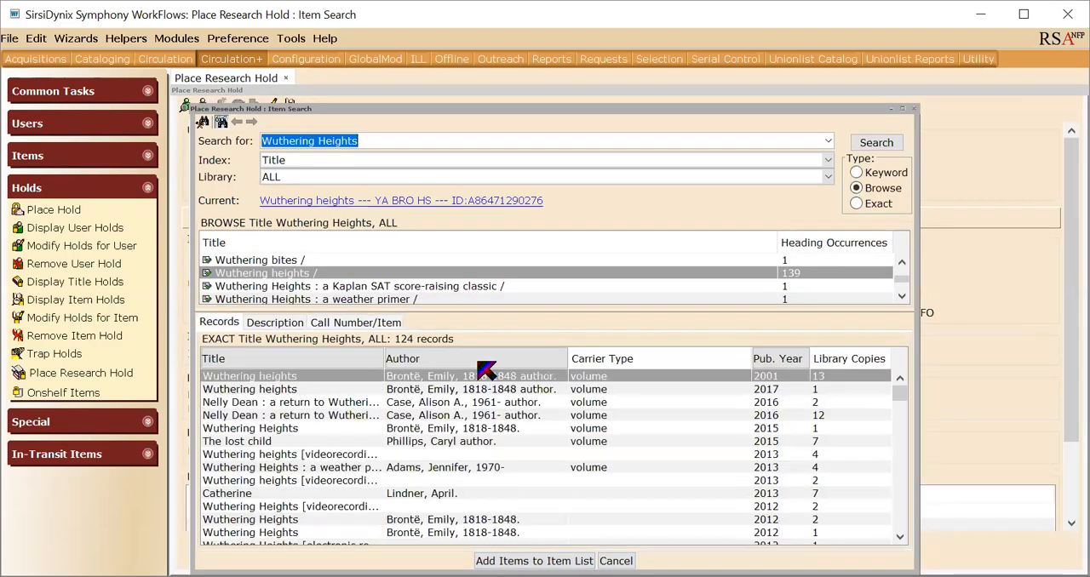
left_click(838, 415)
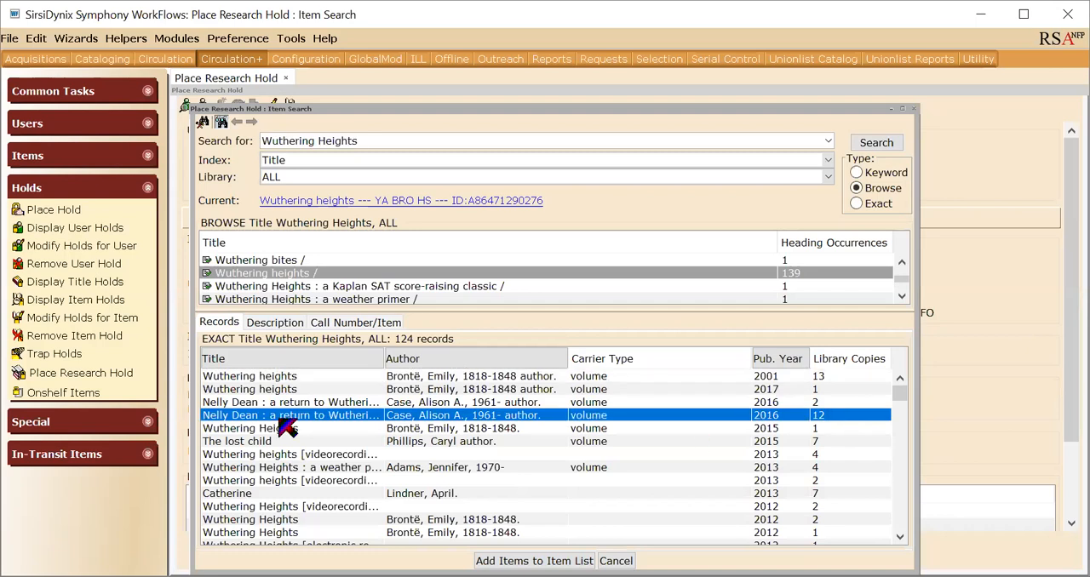
left_click(817, 442)
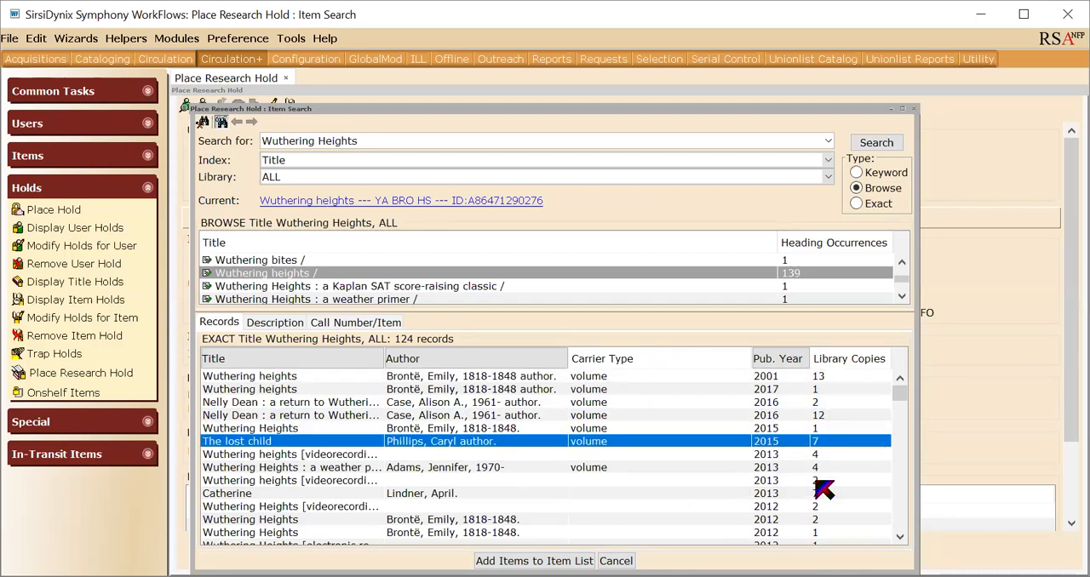
left_click(316, 520)
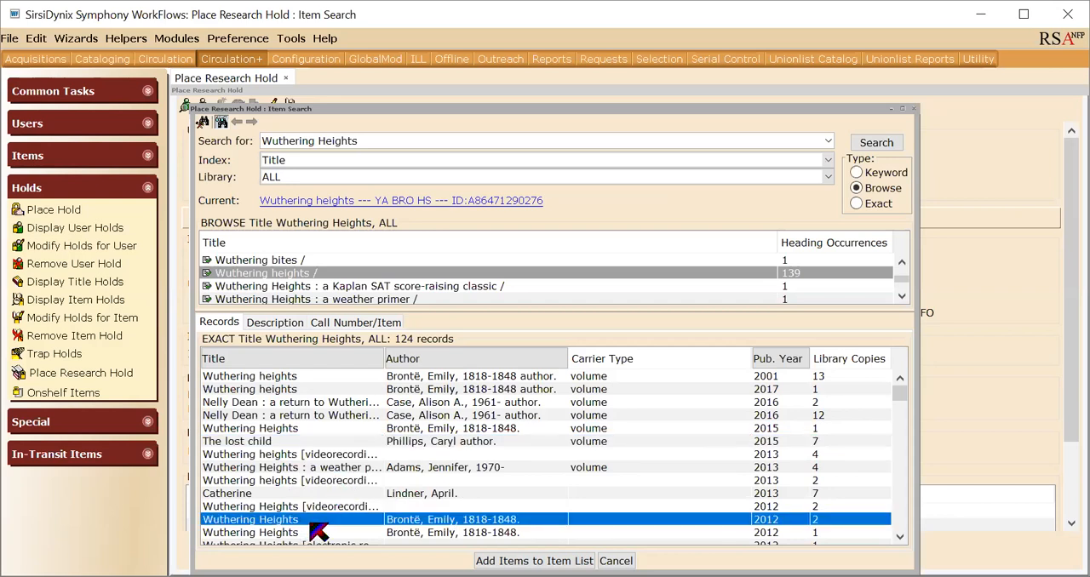
left_click(349, 321)
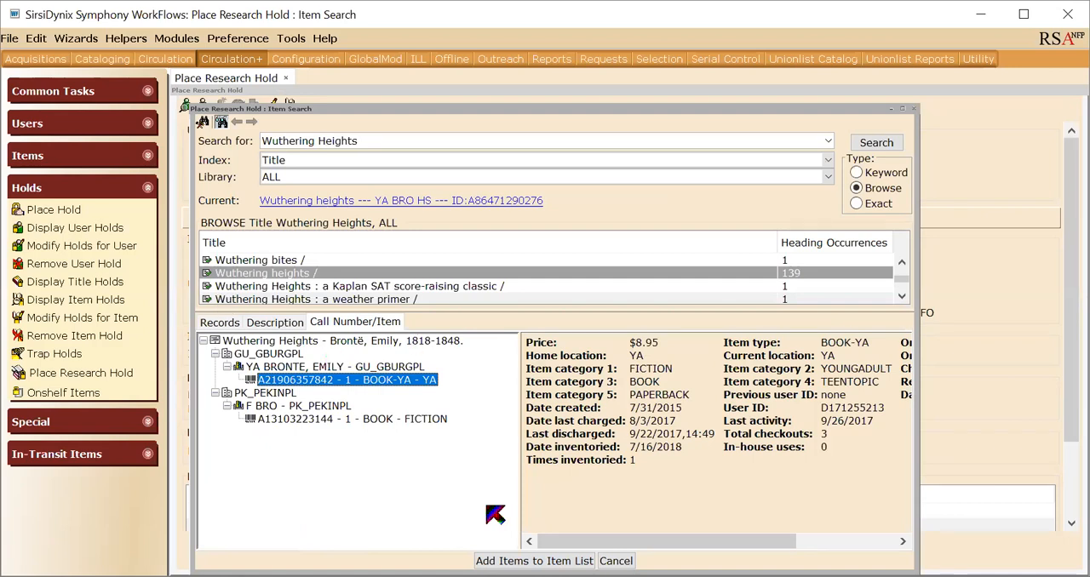
left_click(534, 559)
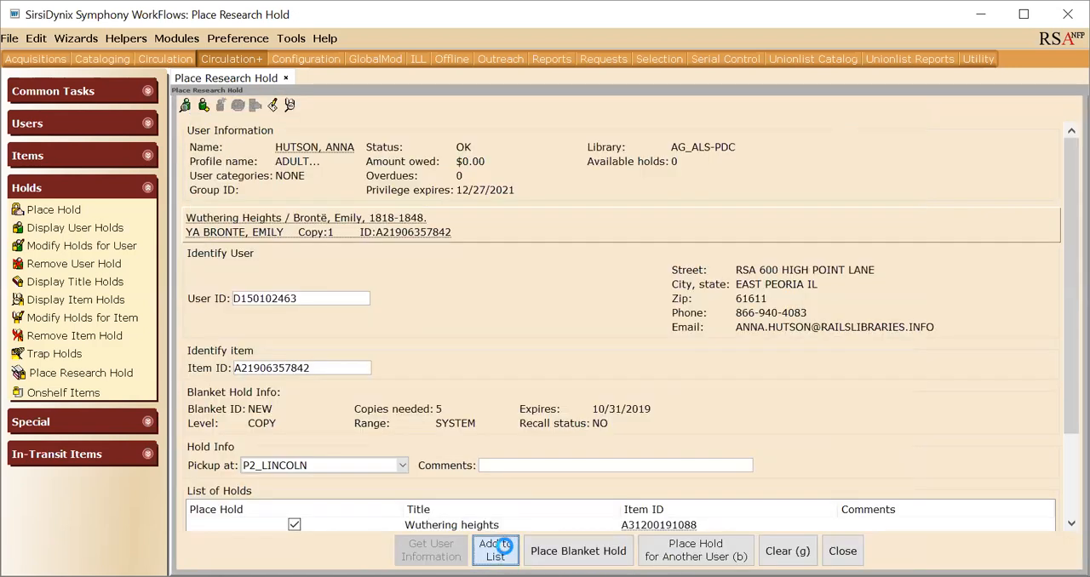
left_click(497, 551)
scroll(528, 353, "down", 3)
Add the PK_PEKINPL fiction copy of the same Wuthering Heights edition to the list of holds.
left_click(290, 105)
left_click(294, 419)
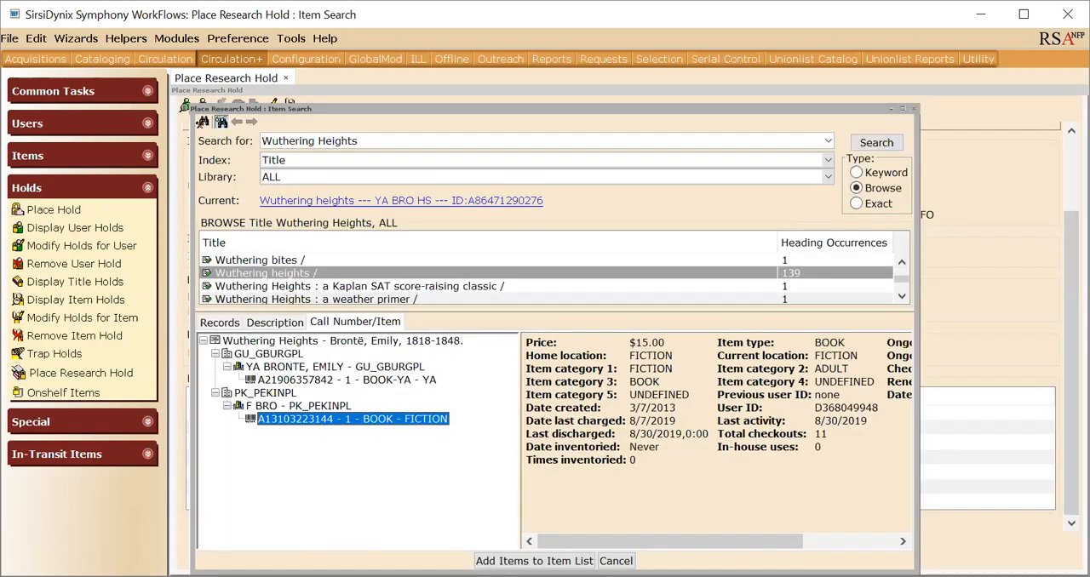
left_click(541, 555)
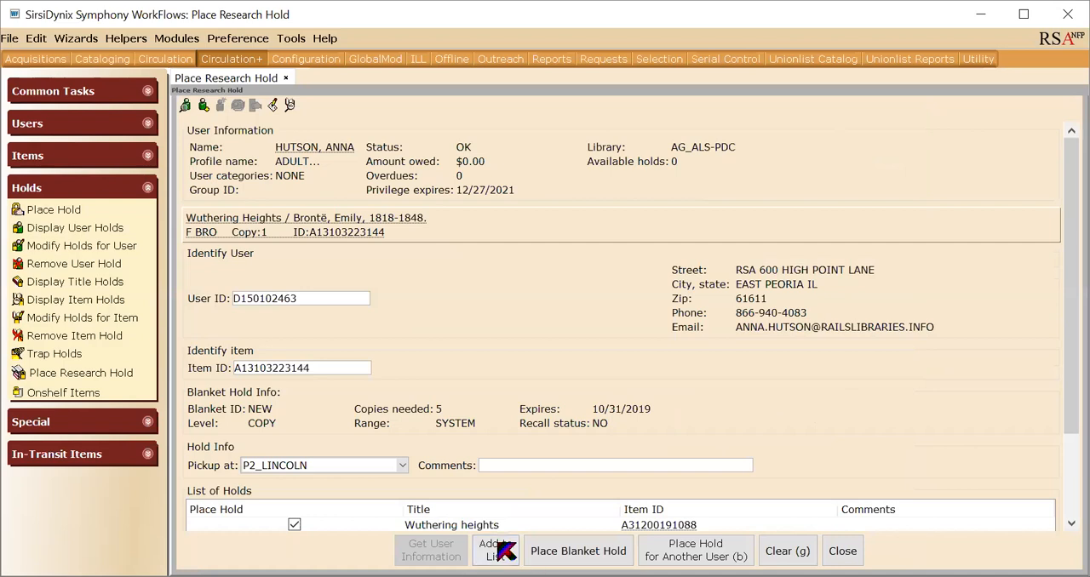
left_click(495, 550)
scroll(463, 334, "down", 1)
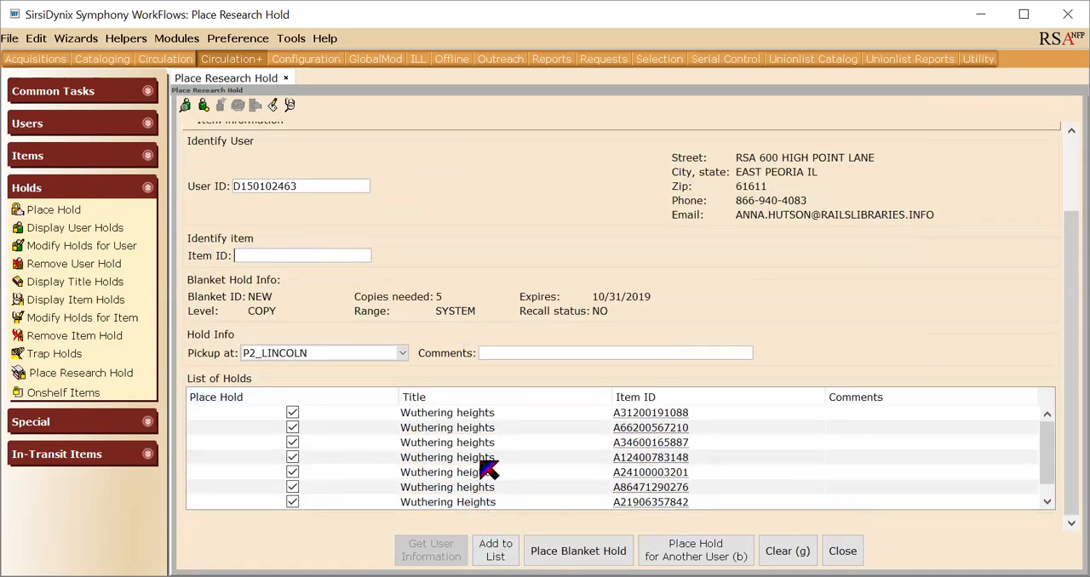
Place the blanket hold, declining the override for the JF BR copy, then review the holds and close the wizard.
left_click(569, 551)
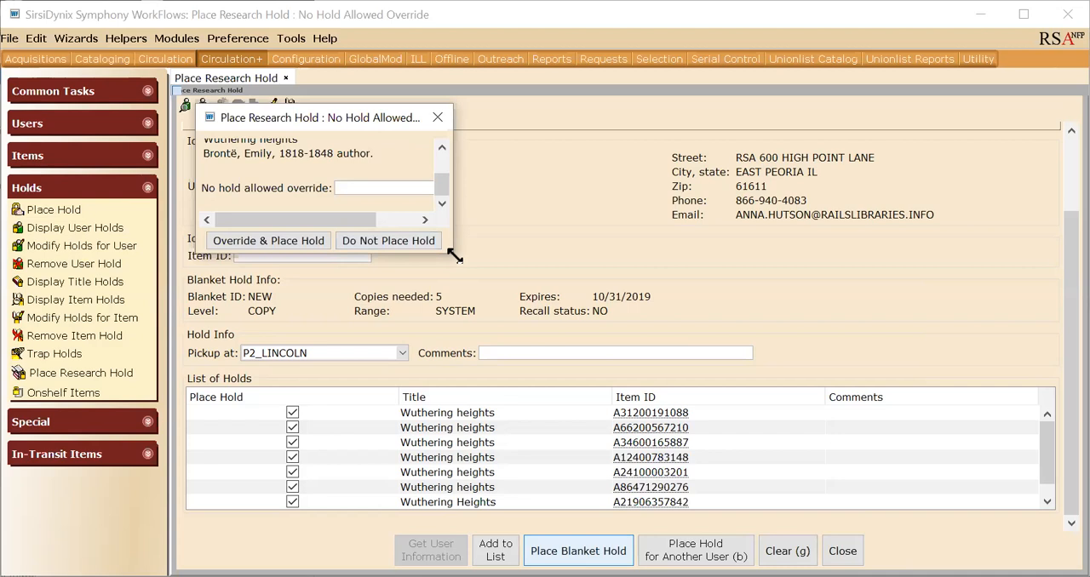
left_click_drag(456, 257, 535, 338)
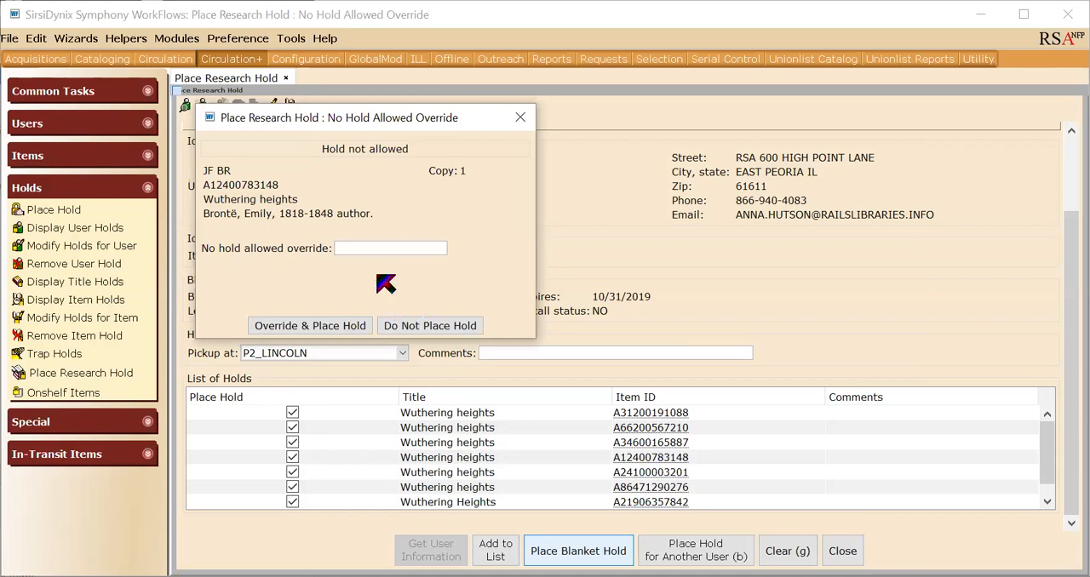
left_click(427, 328)
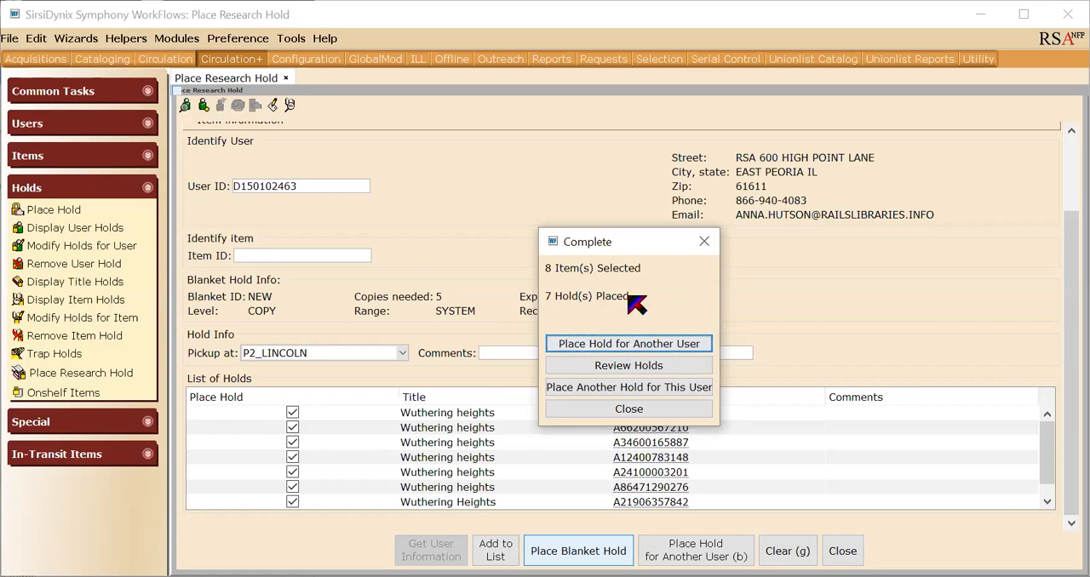
left_click(608, 367)
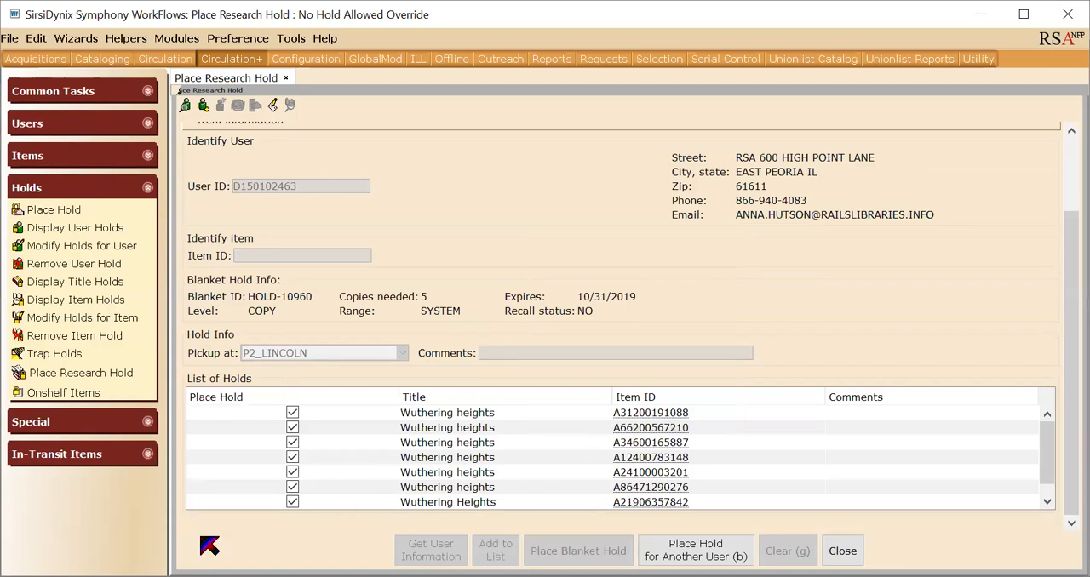
left_click(855, 558)
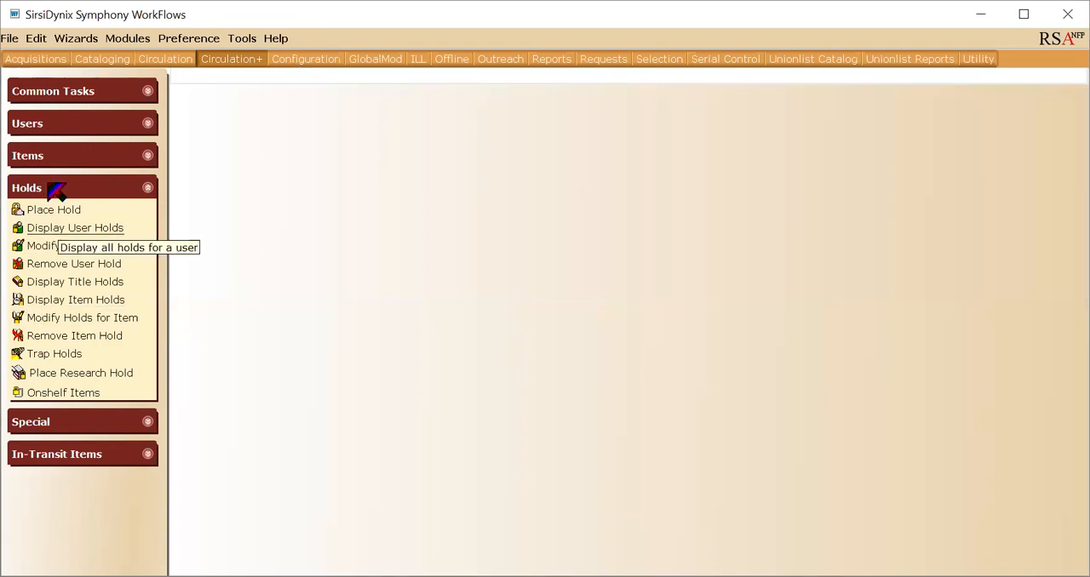
Display the current patron's user record and show the holds listed on it.
left_click(78, 127)
left_click(82, 146)
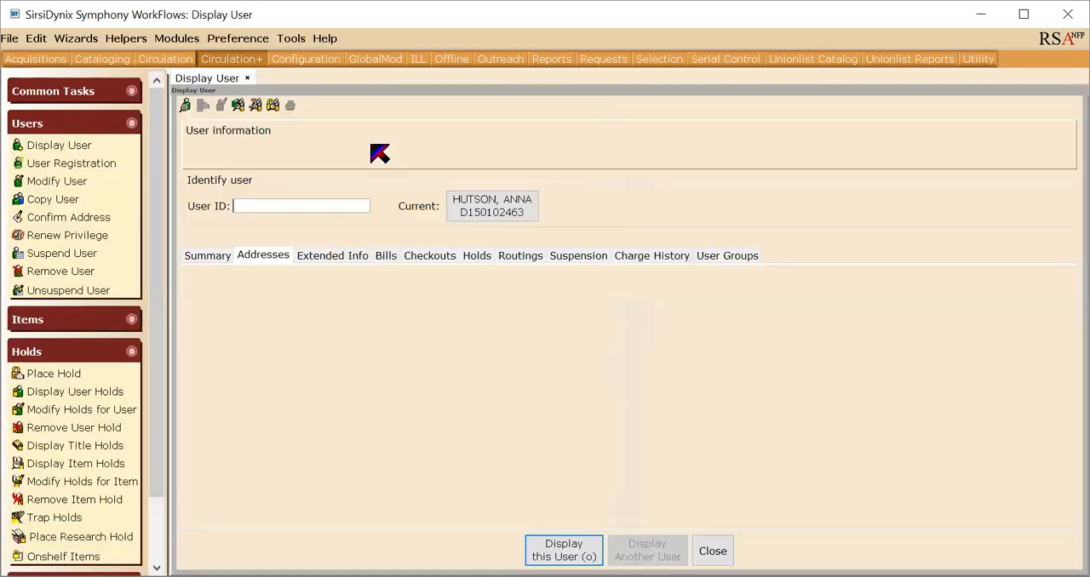
left_click(496, 213)
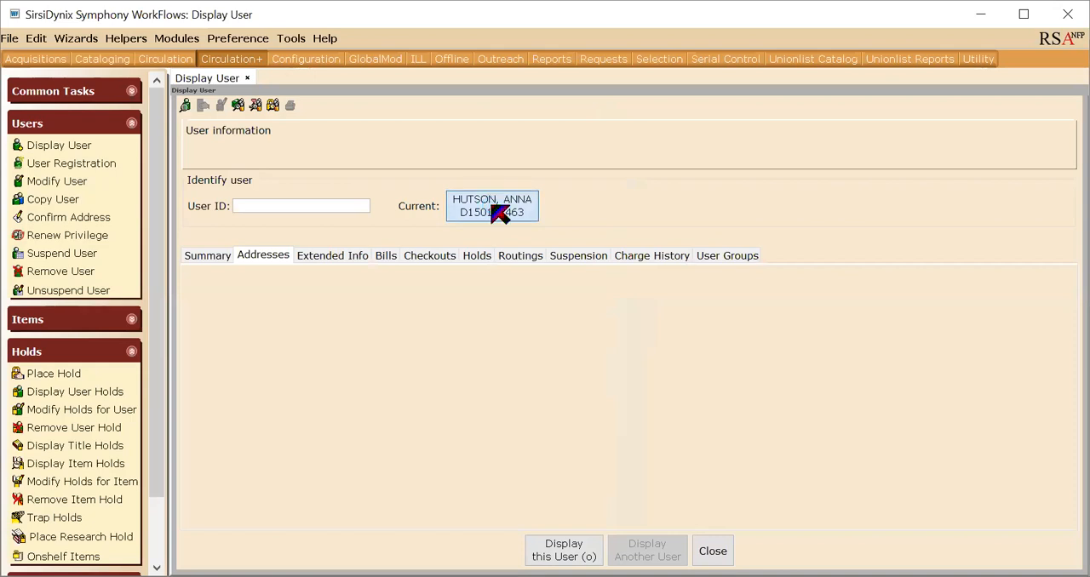
left_click(476, 326)
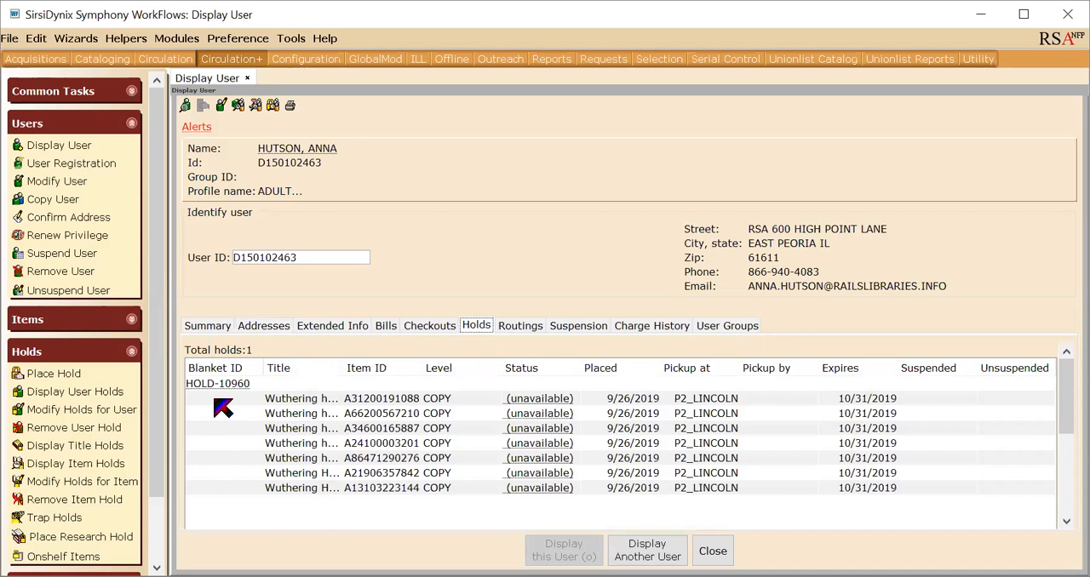